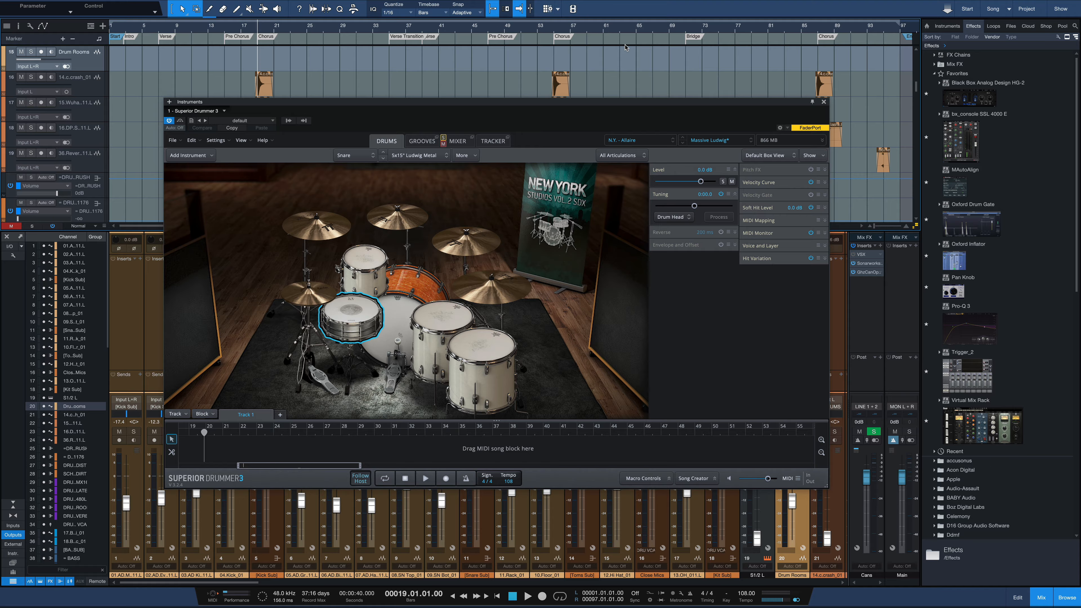
Switch to the standalone Superior Drummer 3 and open its Tracker with the drum audio tracks
key(super+Tab)
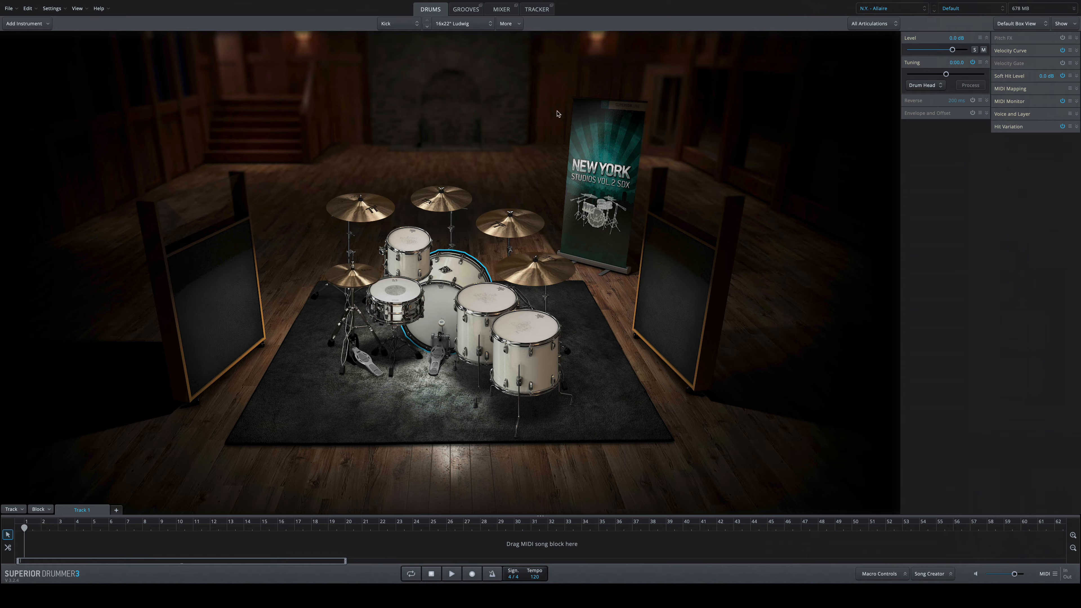
click(538, 11)
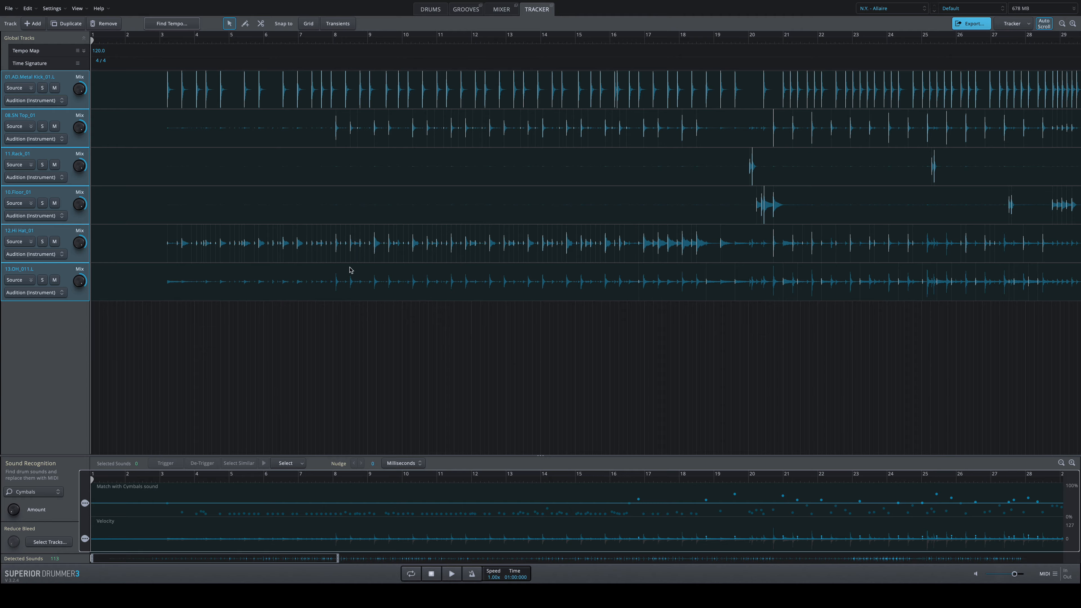
click(431, 10)
Open the Tracker's MIDI export and set its tempo to Follow Host or Song Track (108 BPM Fixed)
click(978, 24)
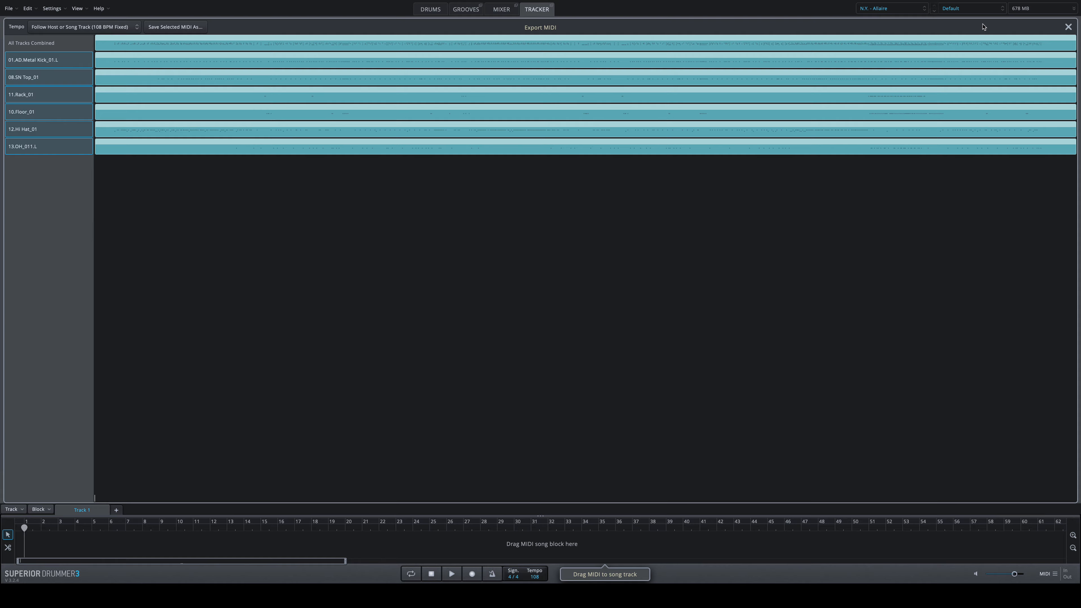
click(113, 27)
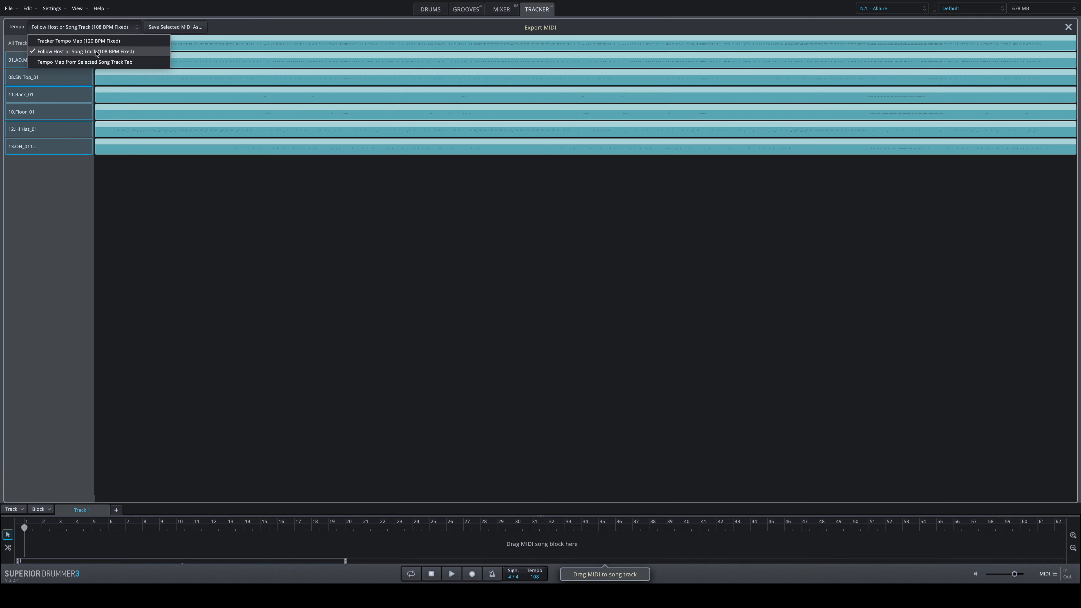
click(97, 53)
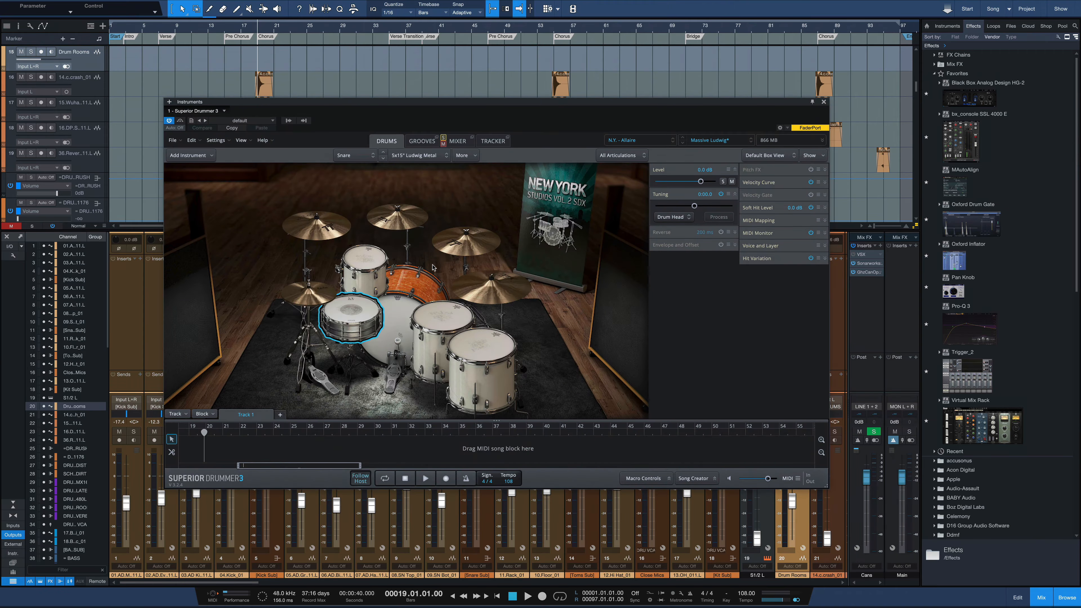
Close the instrument window in Studio One, select the Drum Rooms instrument track and reopen its Superior Drummer 3 editor
click(824, 102)
scroll(180, 119, up, 3)
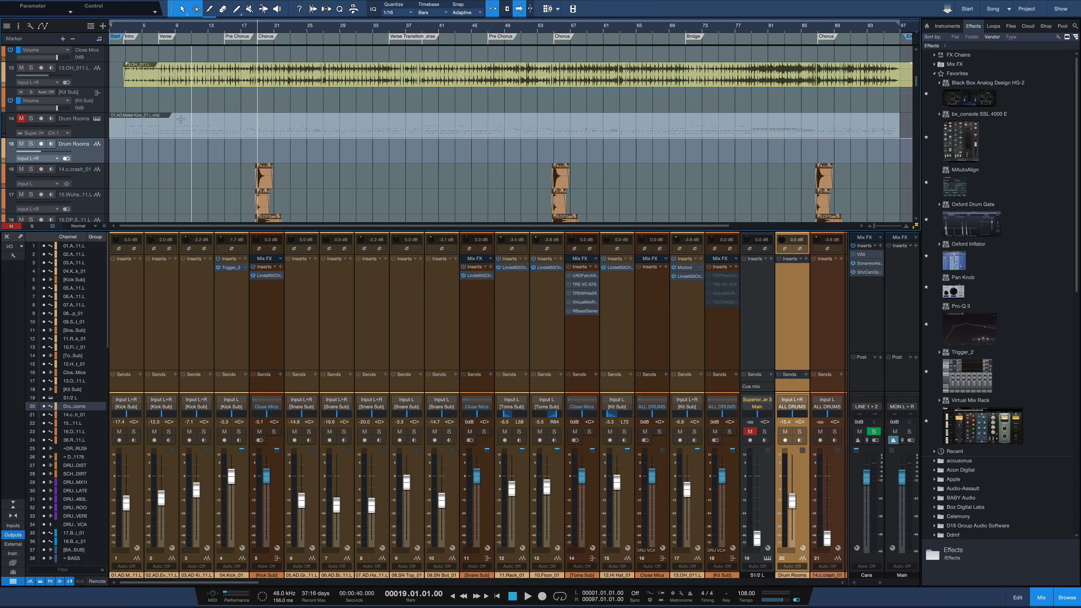
click(97, 128)
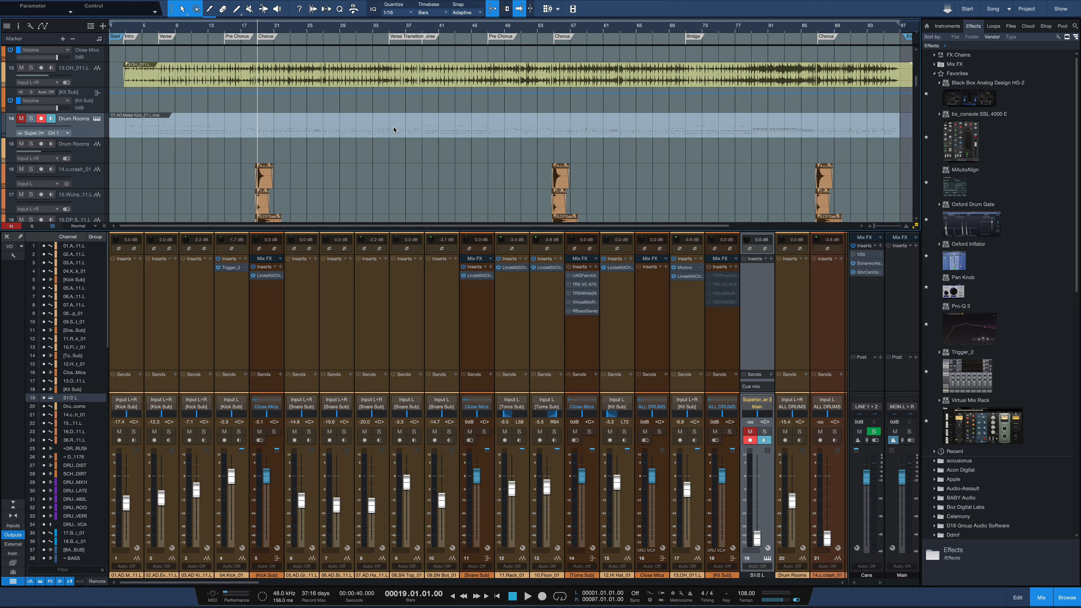
click(97, 119)
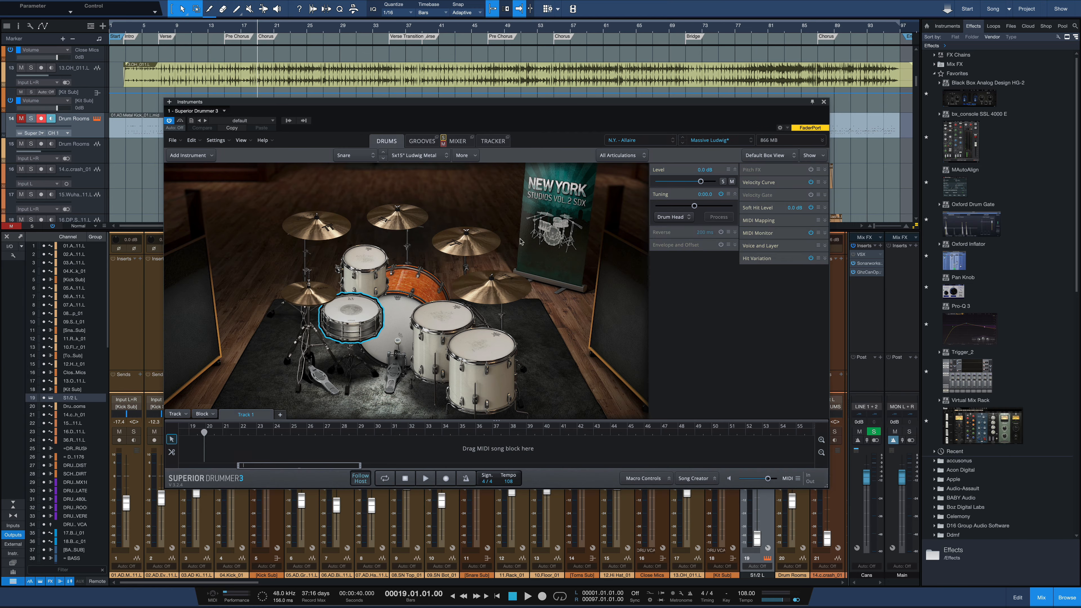
Examine the mic and bus channels in the Superior Drummer mixer, from Kick In to the ambience mics and SansAmp
click(458, 141)
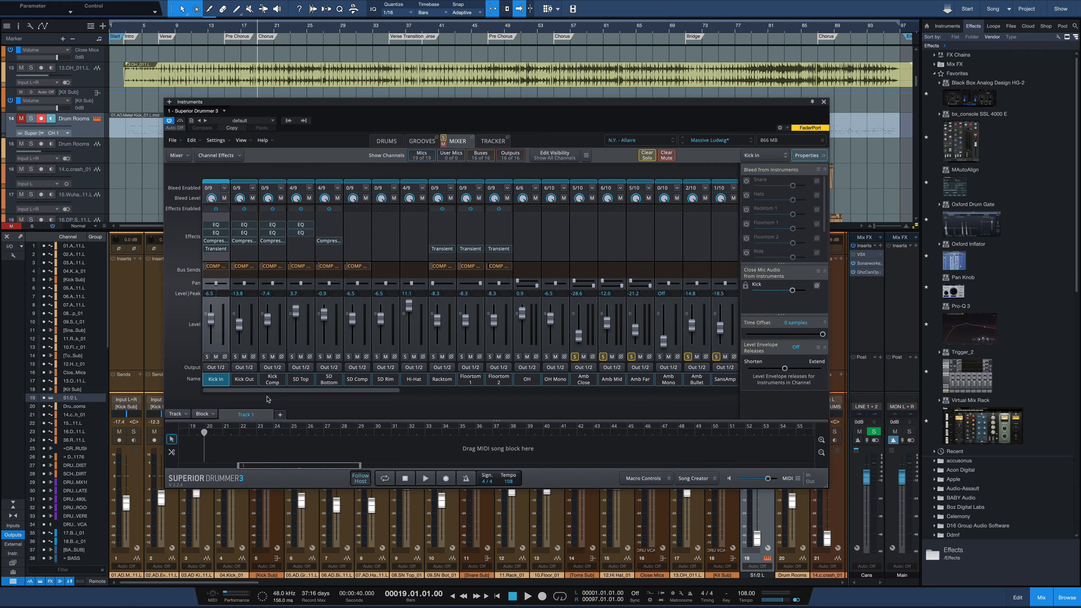
drag(263, 391, 343, 396)
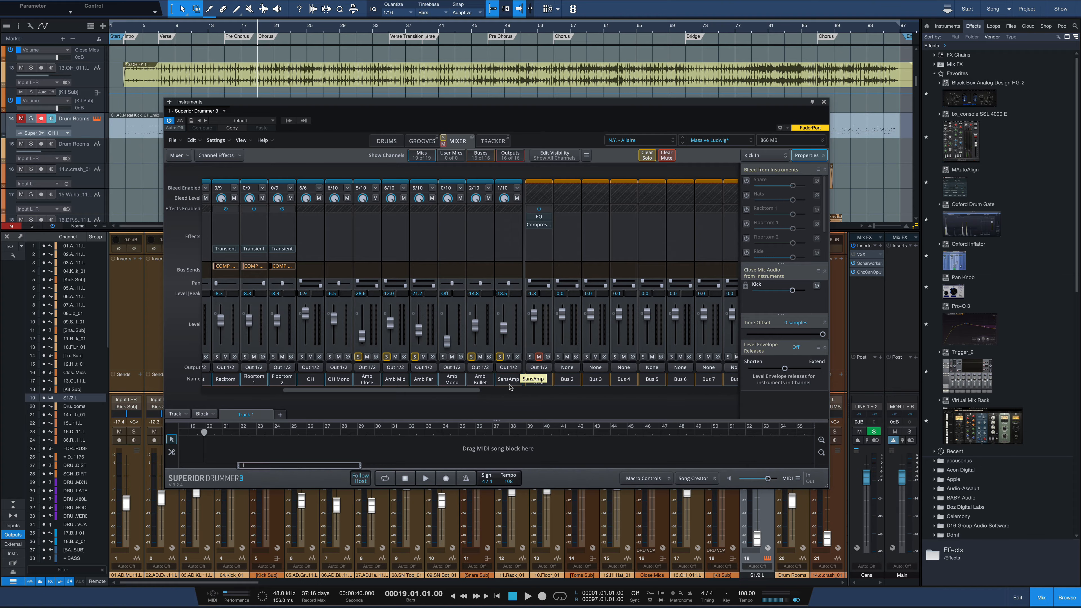
drag(372, 392, 194, 394)
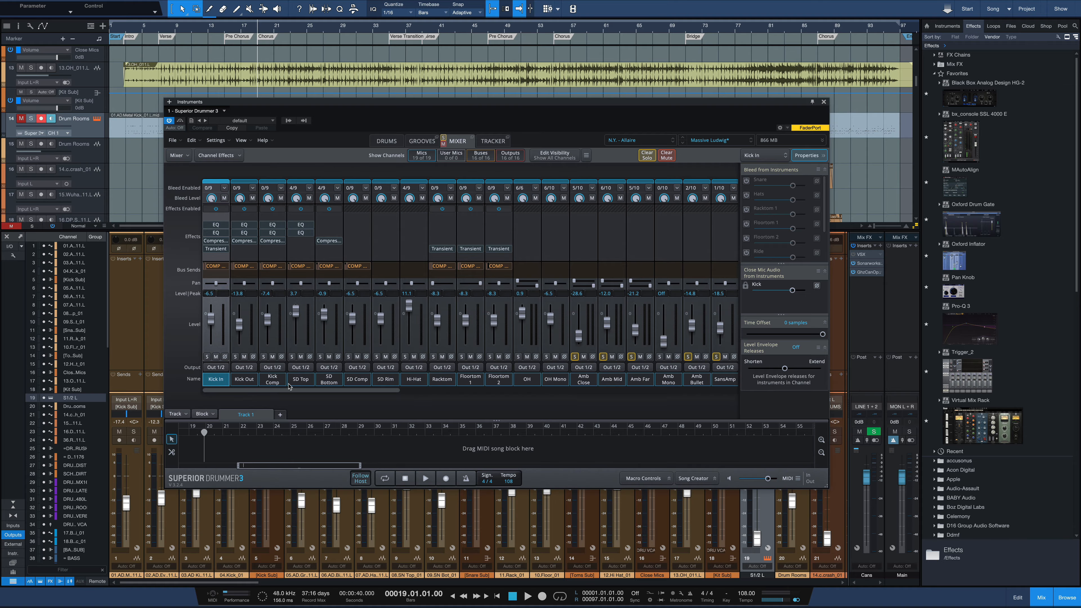
drag(287, 390, 292, 391)
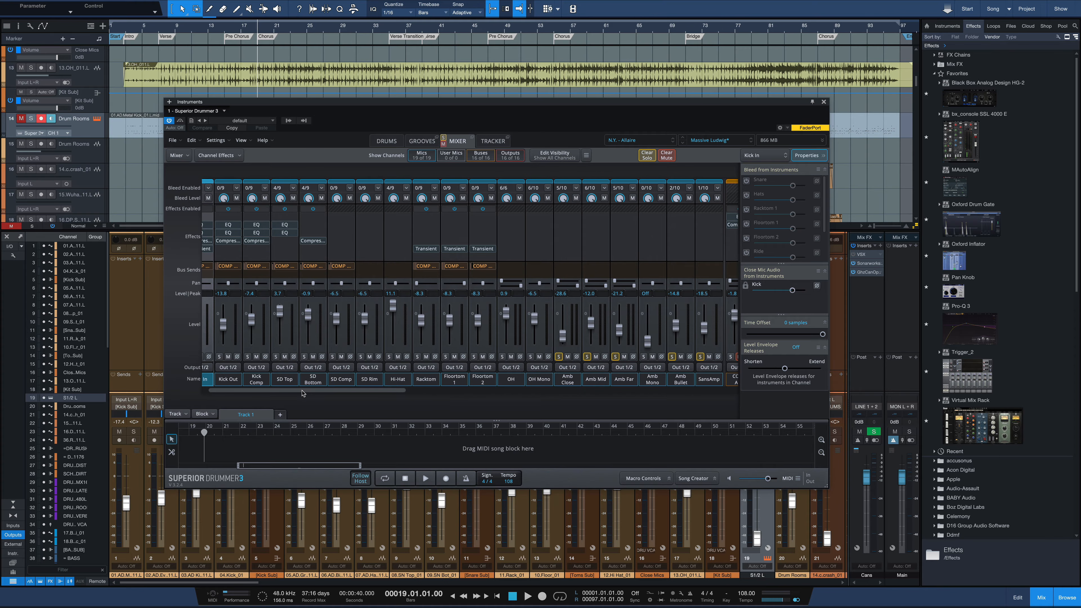
drag(302, 391, 375, 392)
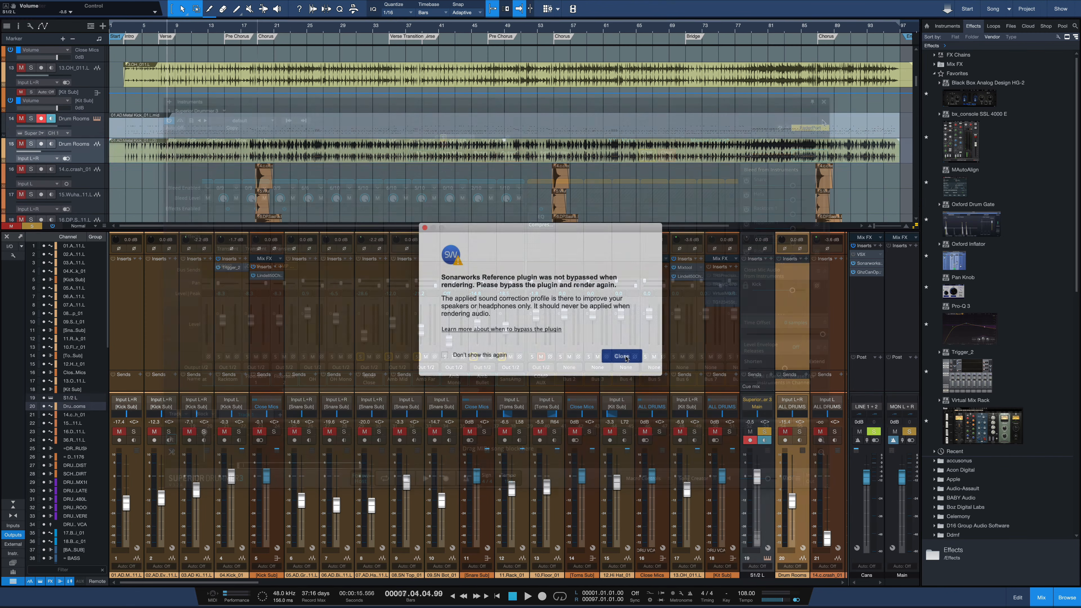
Dismiss the Sonarworks Reference warning and lower the Superior Drummer instrument channel's fader all the way down
click(622, 356)
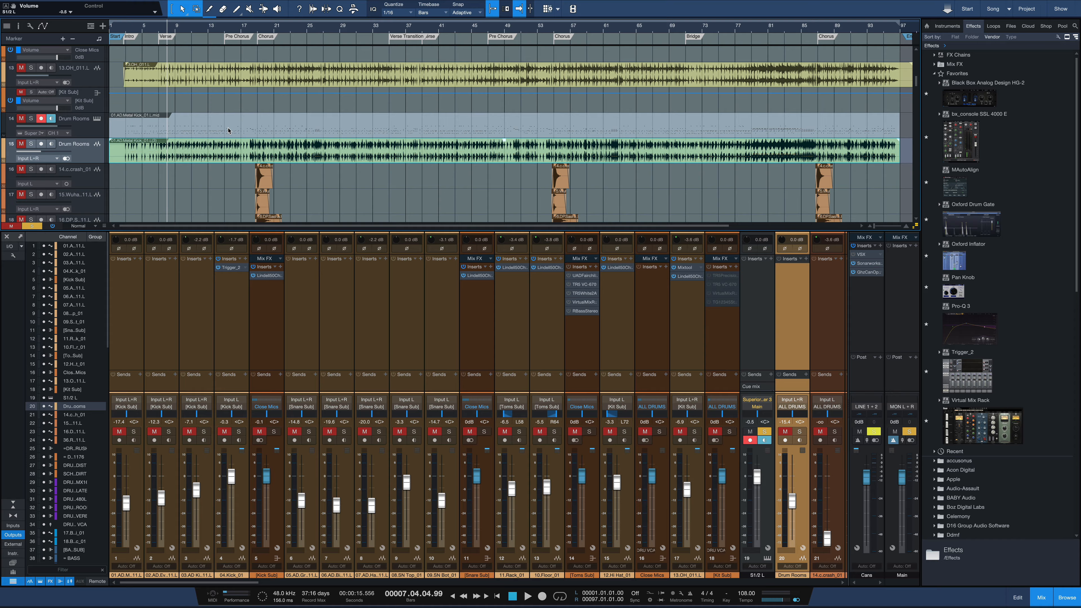
click(75, 124)
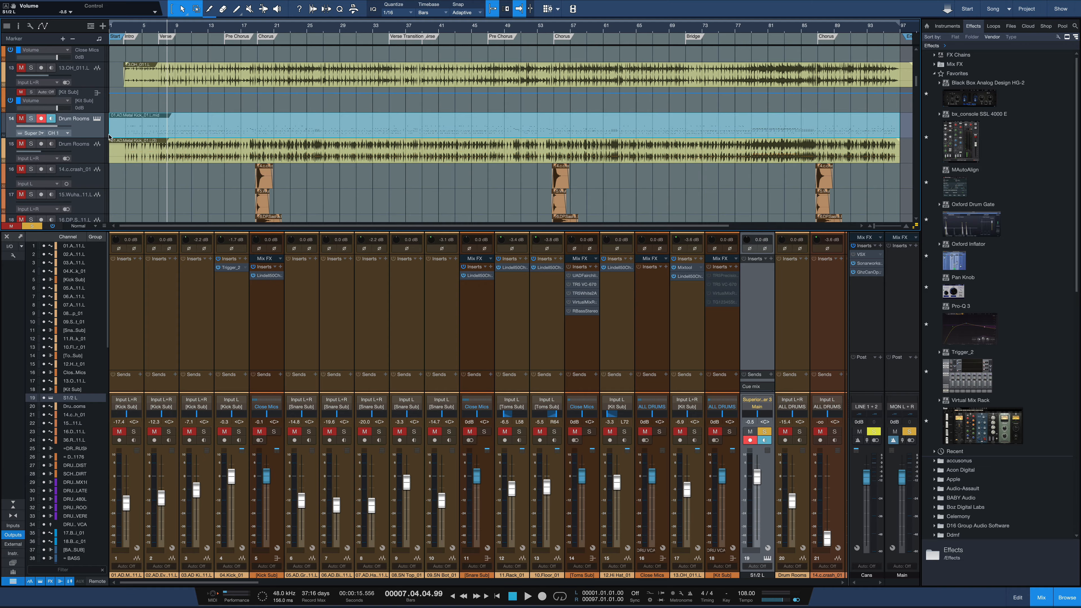
drag(759, 494, 757, 548)
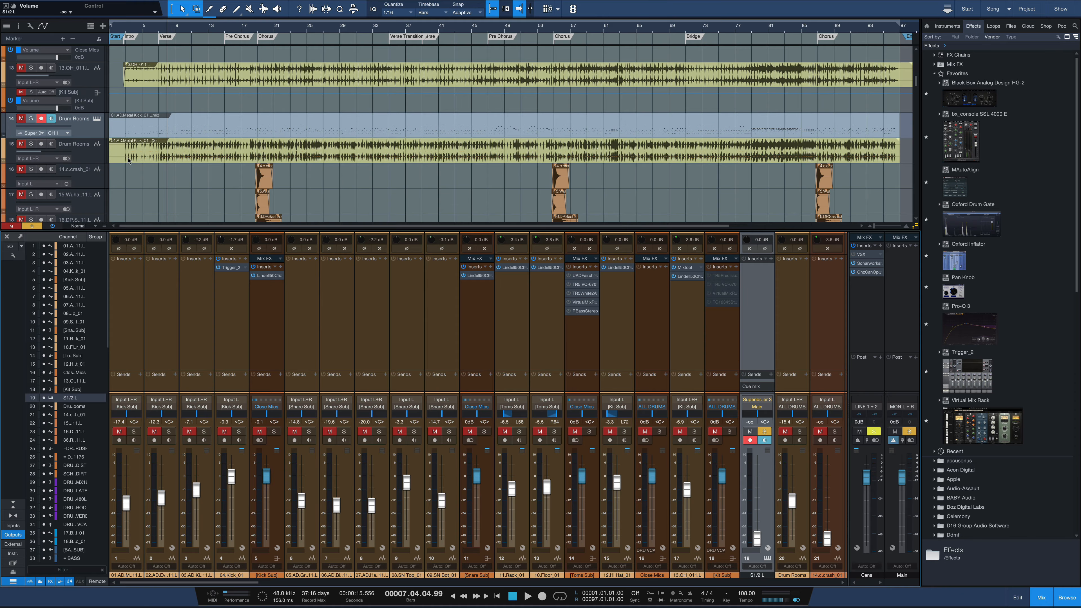
Solo the rendered Drum Rooms audio track and play it from the chorus at bar 19
click(30, 143)
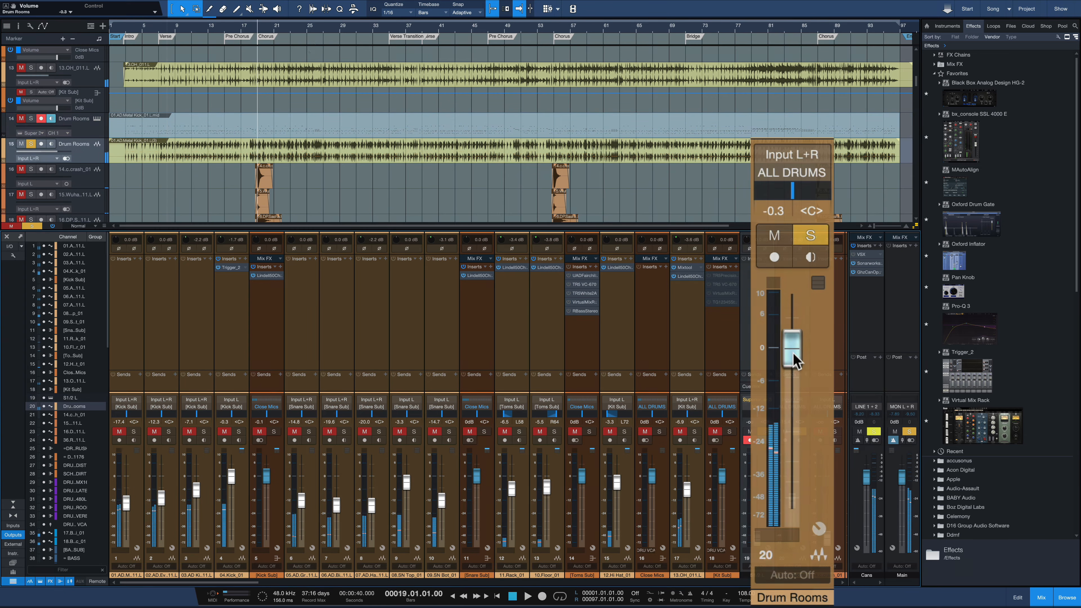
key(space)
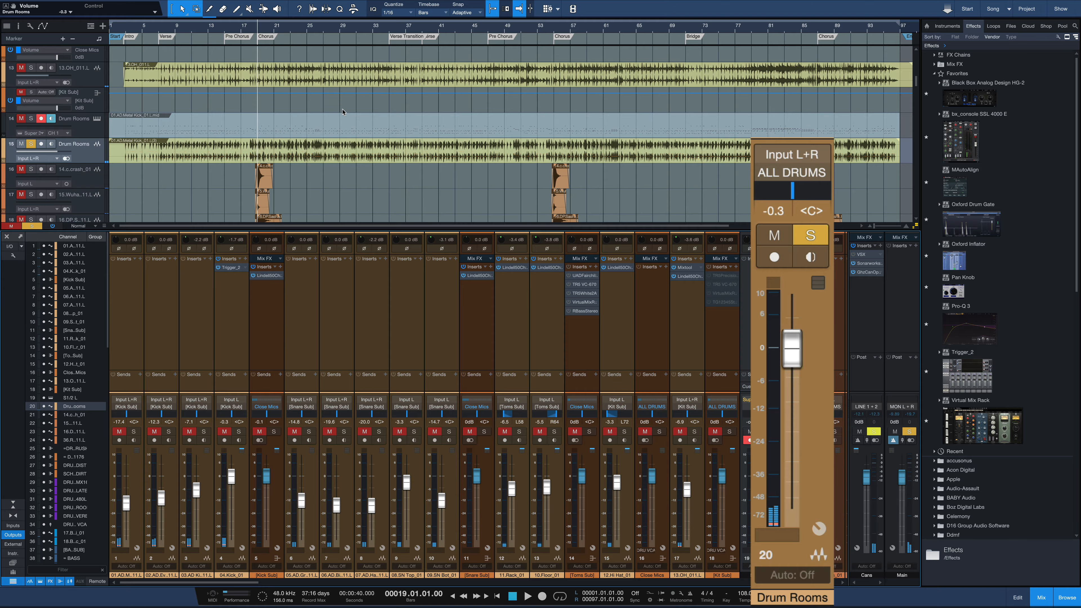
key(space)
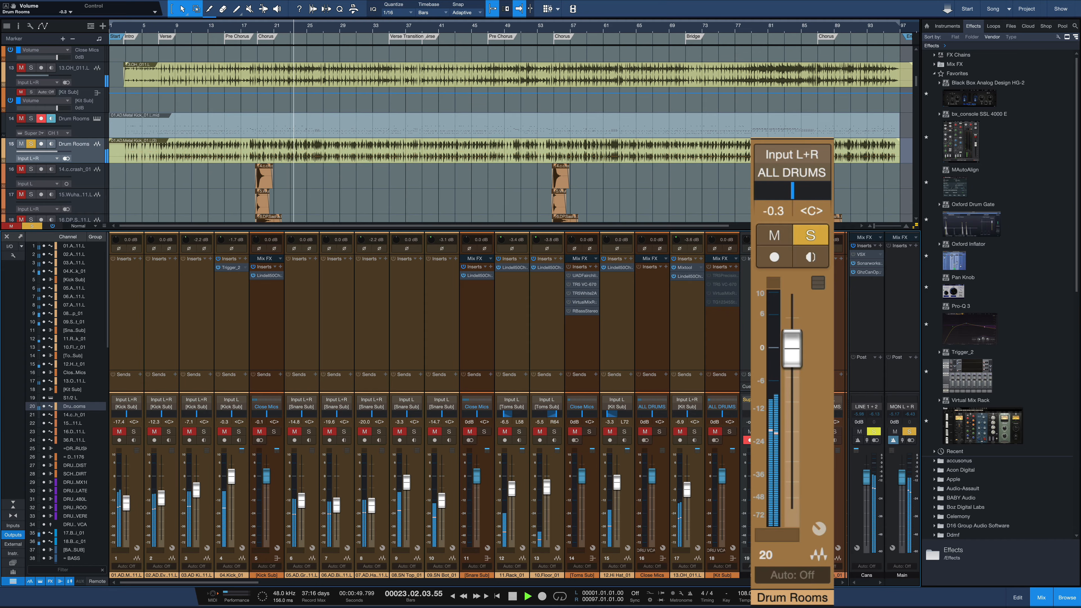
key(space)
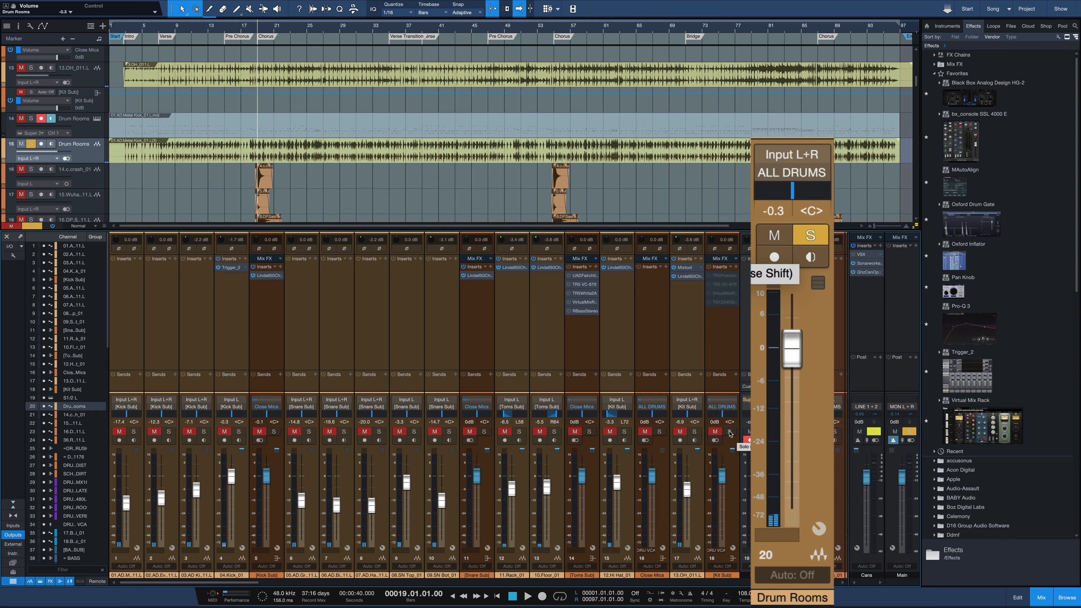
Solo the other drum channels too, then blend in Drum Rooms during playback from fully down to -11.8 dB
drag(730, 431, 272, 423)
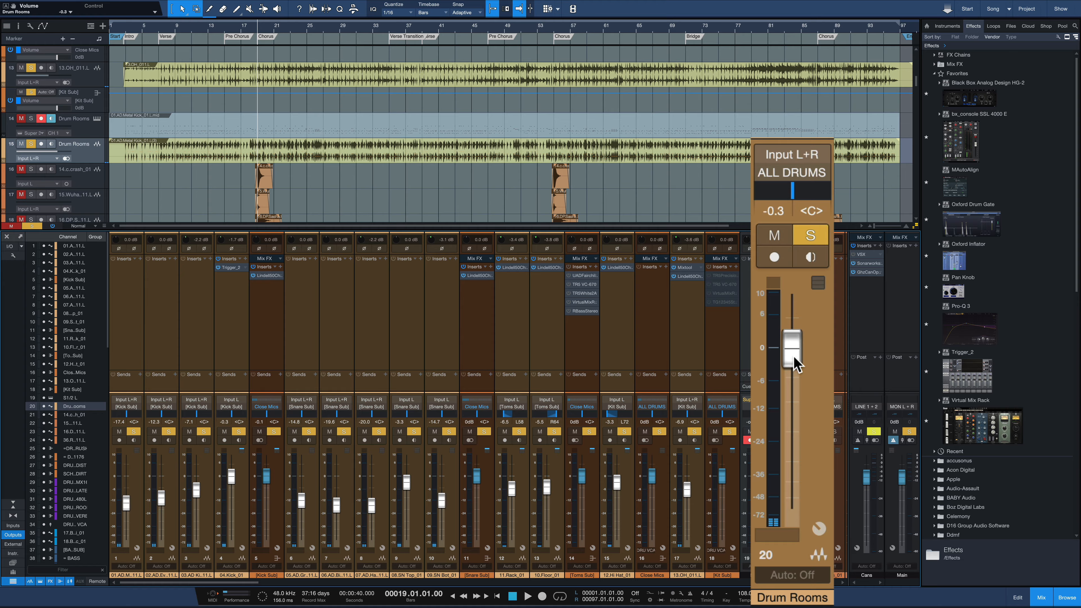
drag(790, 346, 791, 506)
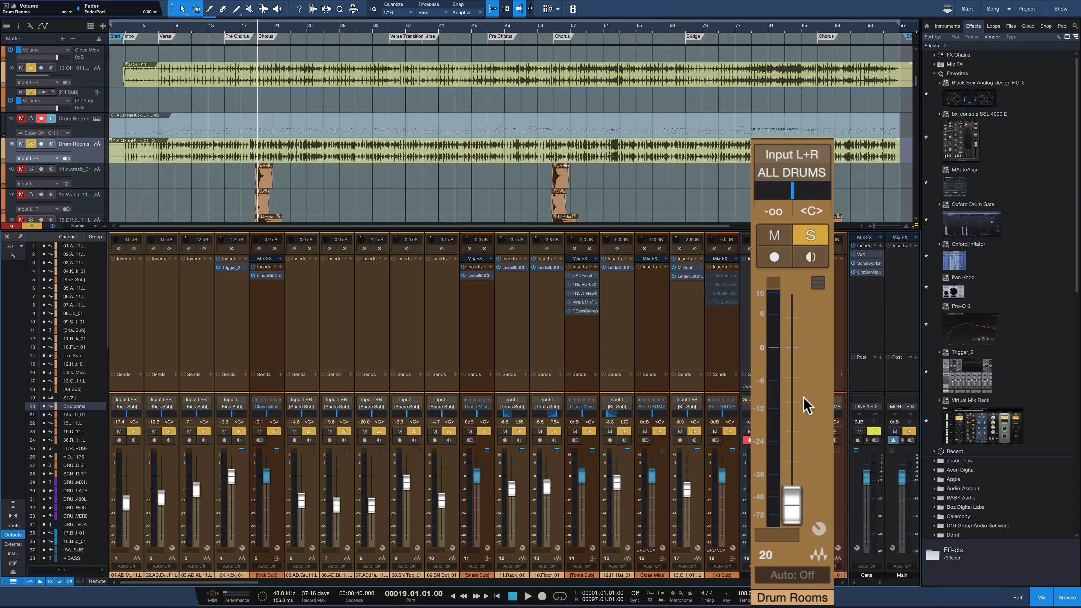
key(space)
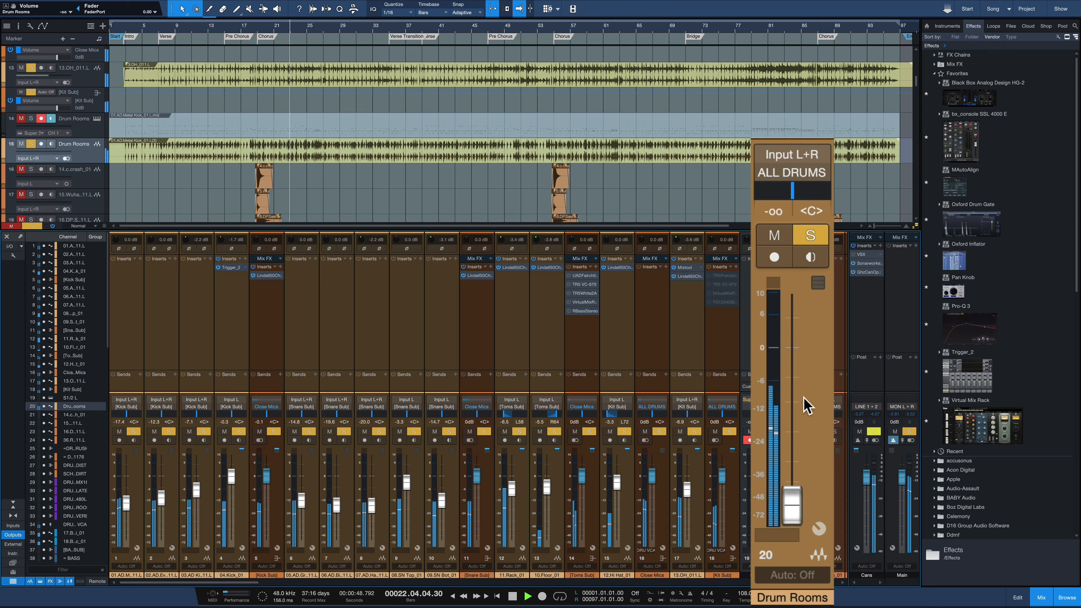
key(space)
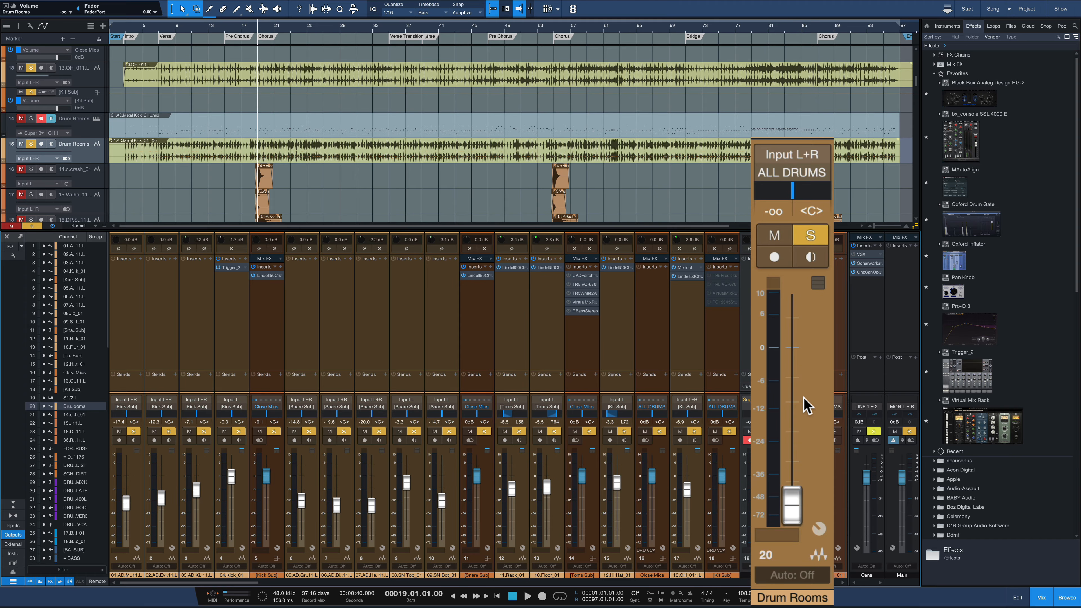
key(space)
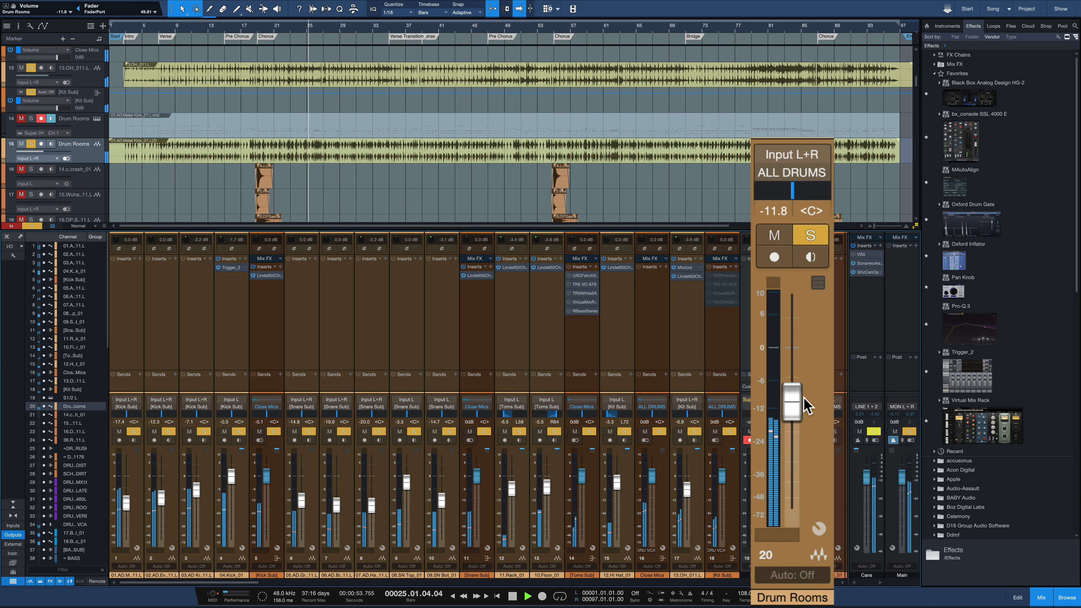
key(space)
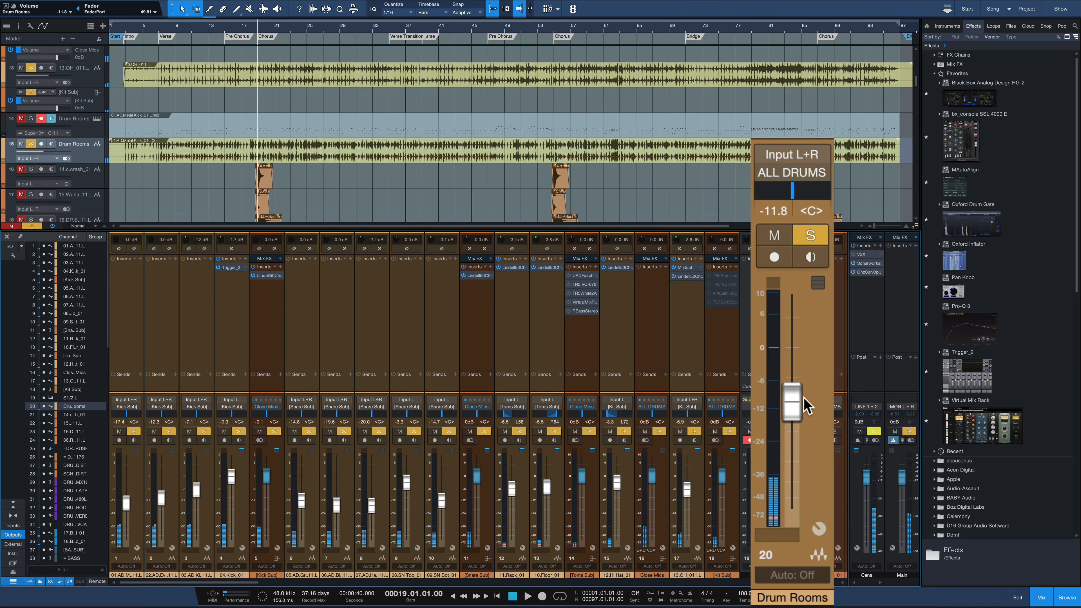
Compare the chorus drums with and without the Drum Rooms track by toggling its mute during playback
key(m)
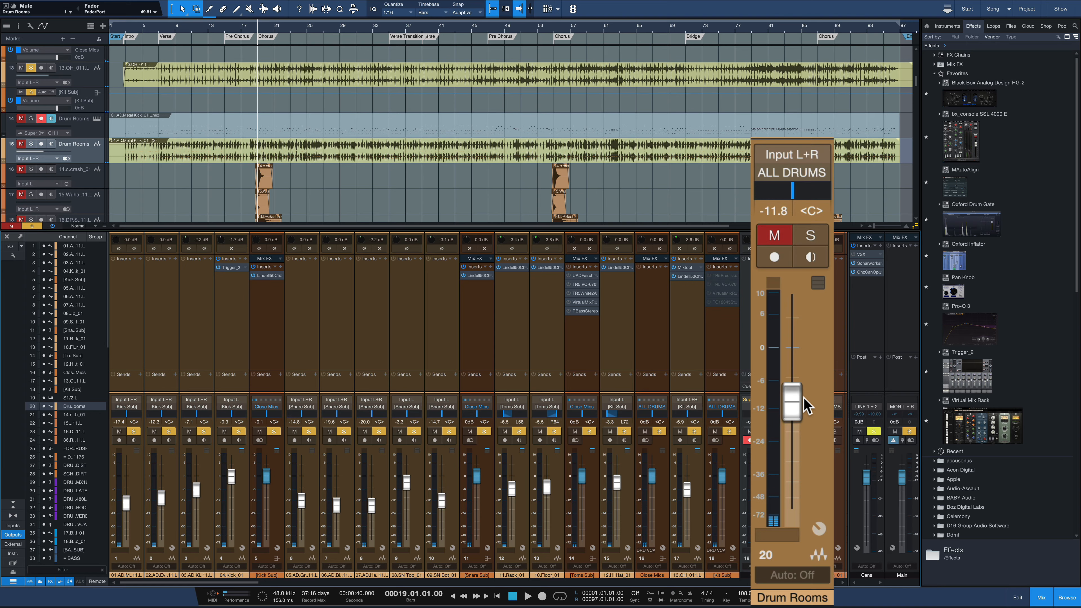
key(space)
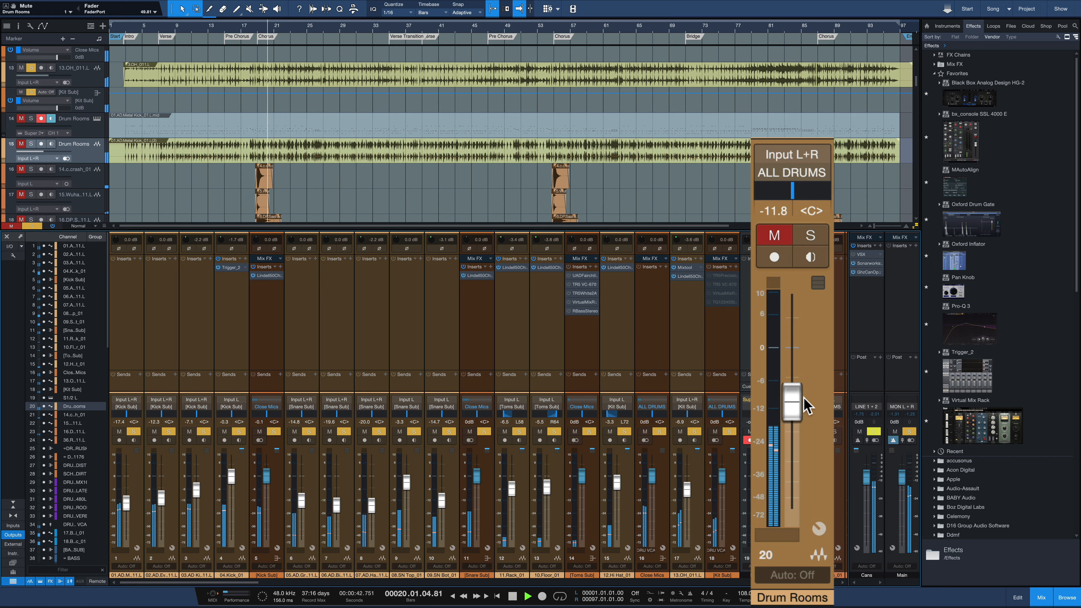
key(m)
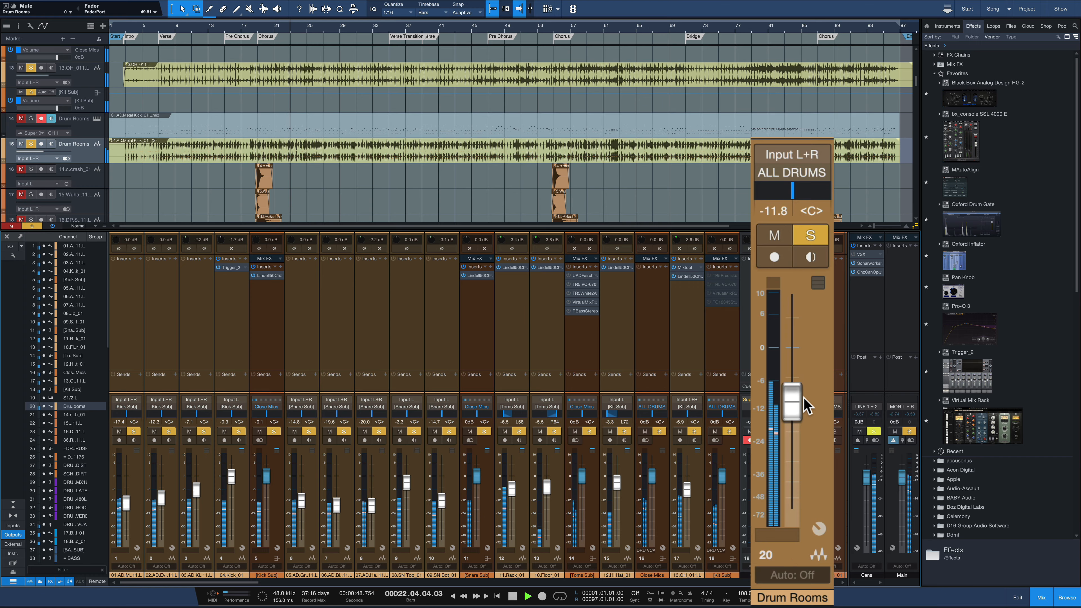
key(m)
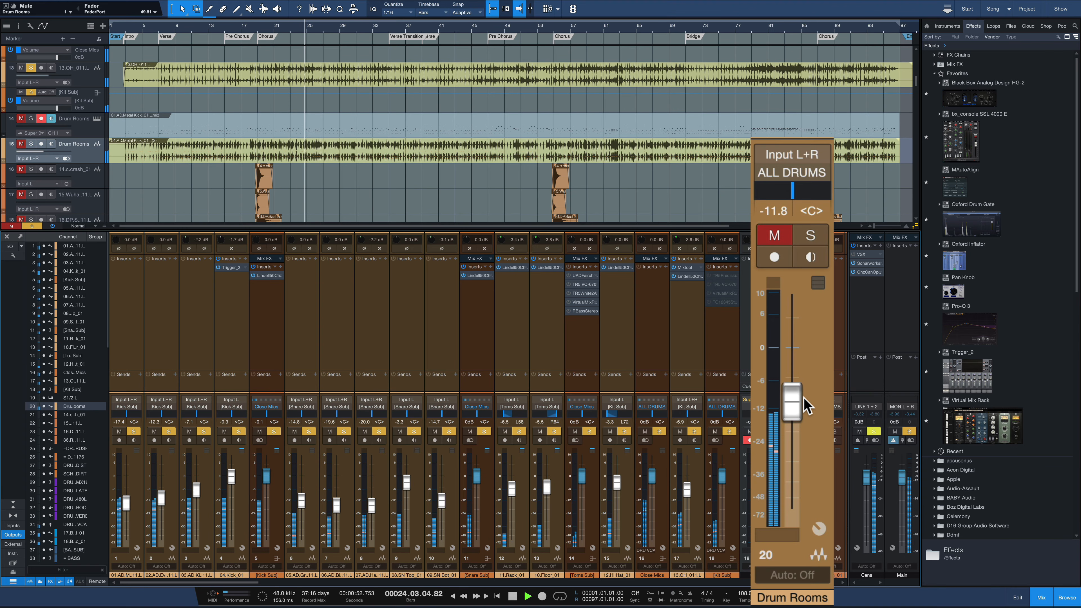
key(s)
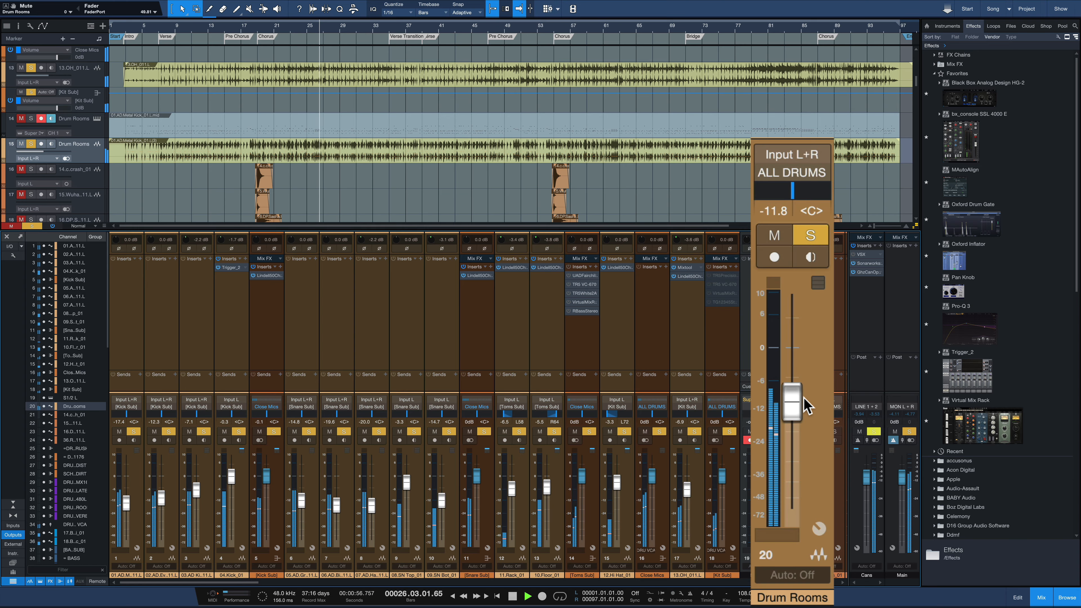
key(space)
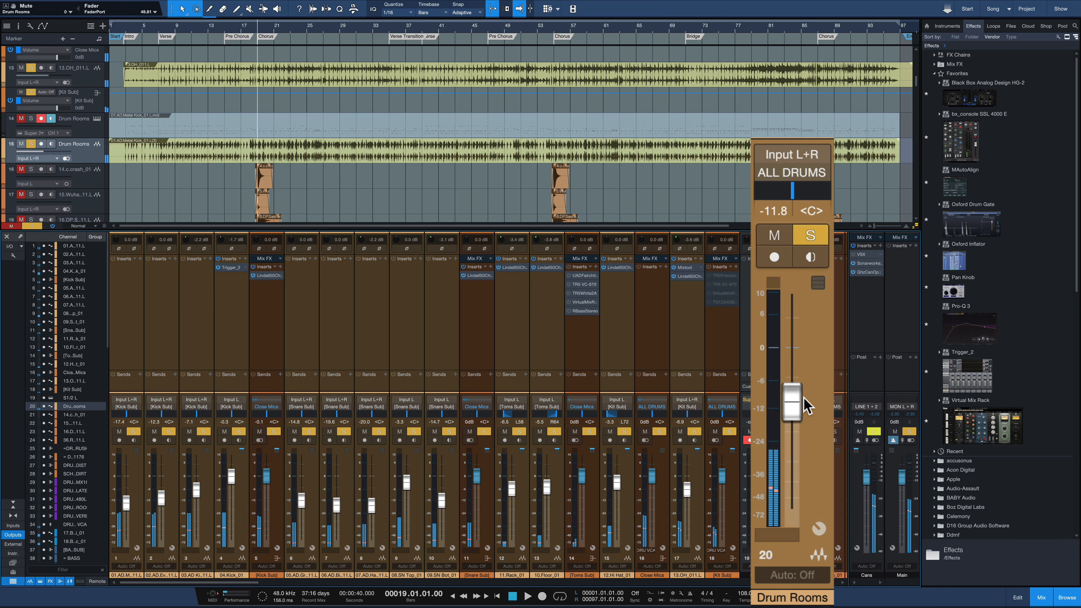